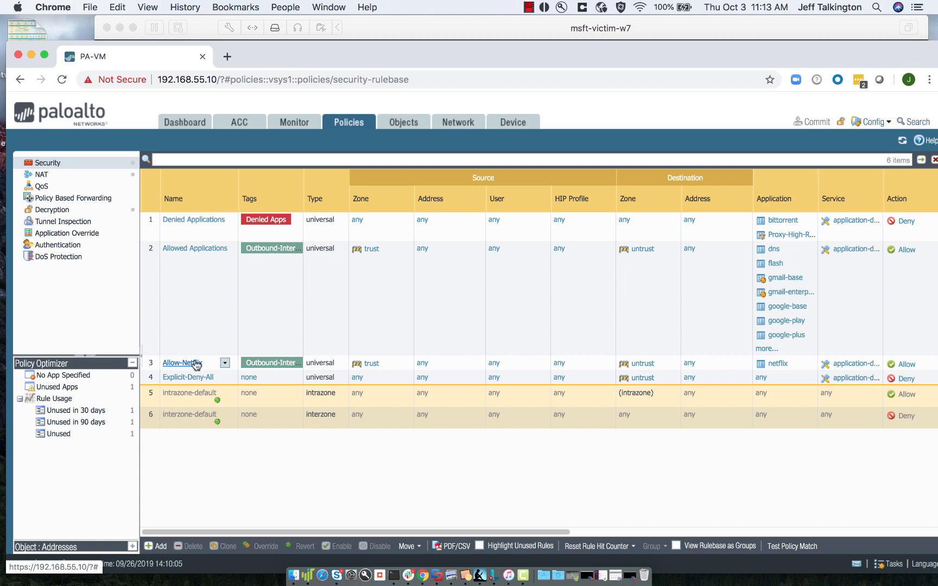
Switch to the msft-victim-w7 virtual machine, test access to Netflix in its Chrome browser, and close the browser.
click(410, 31)
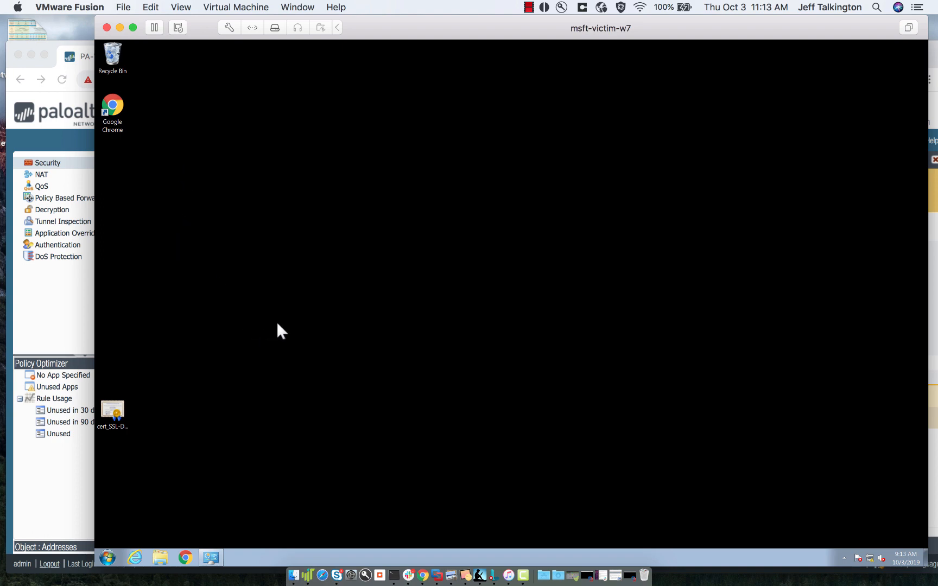
click(186, 556)
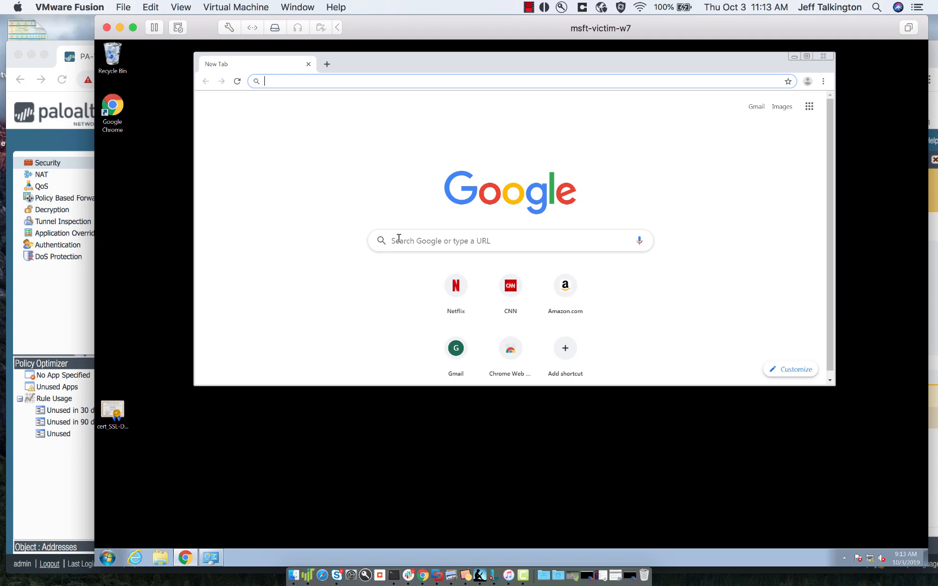
click(450, 302)
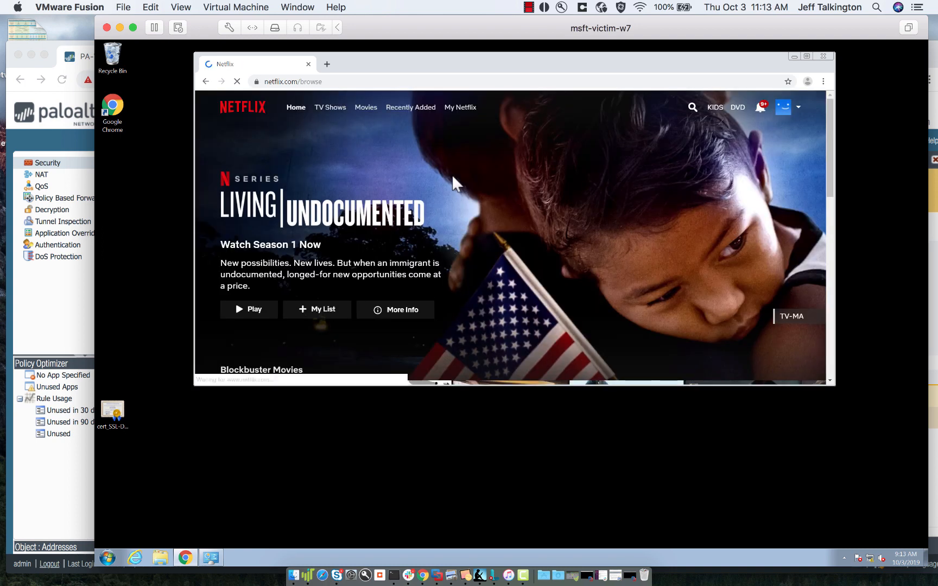
scroll(470, 177, down, 3)
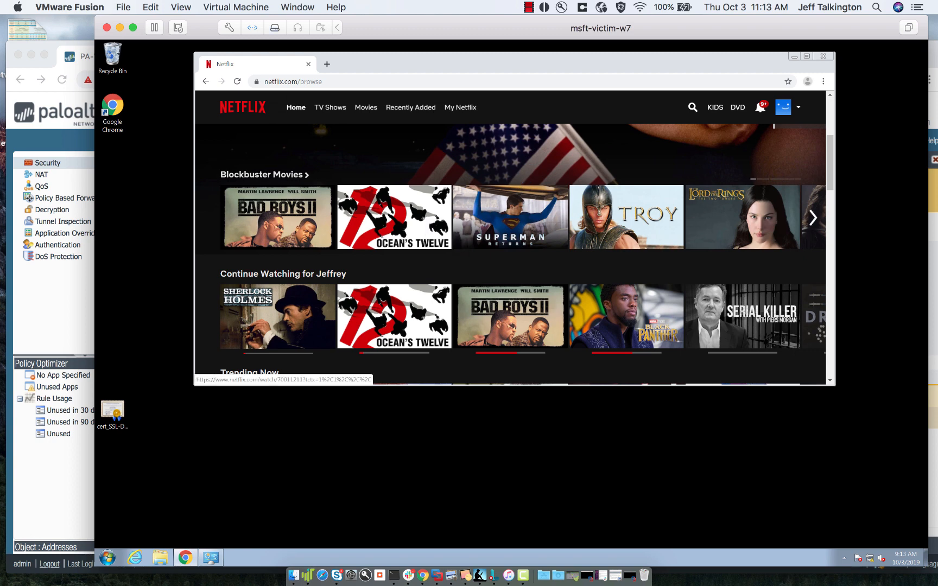
click(823, 56)
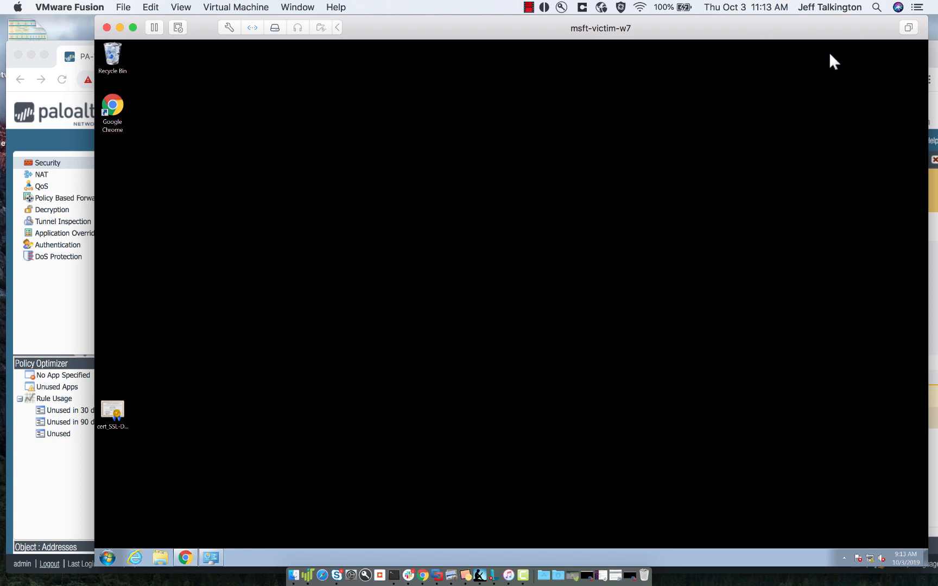
Switch back to the PA-VM firewall page, view the Schedules objects, and return to the security policy rules.
click(54, 45)
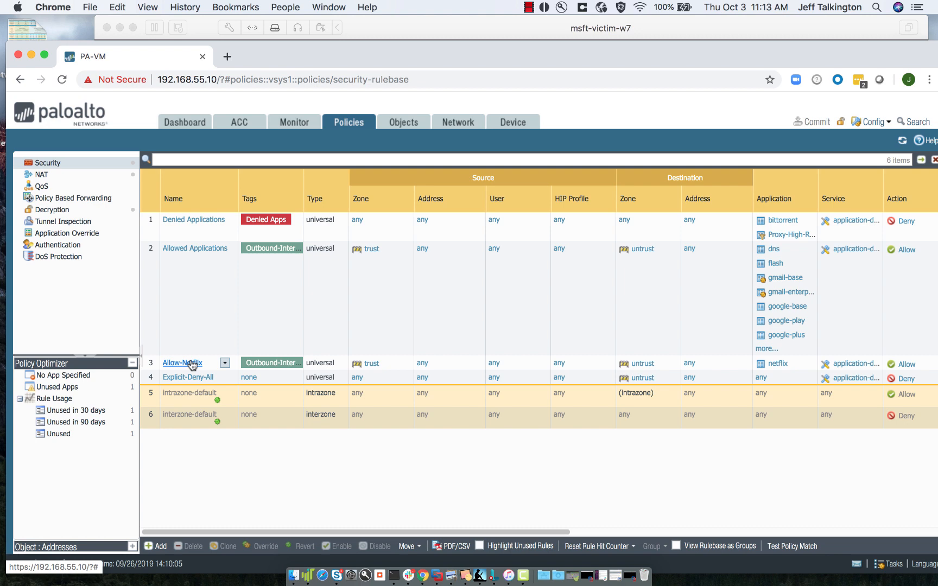
click(405, 123)
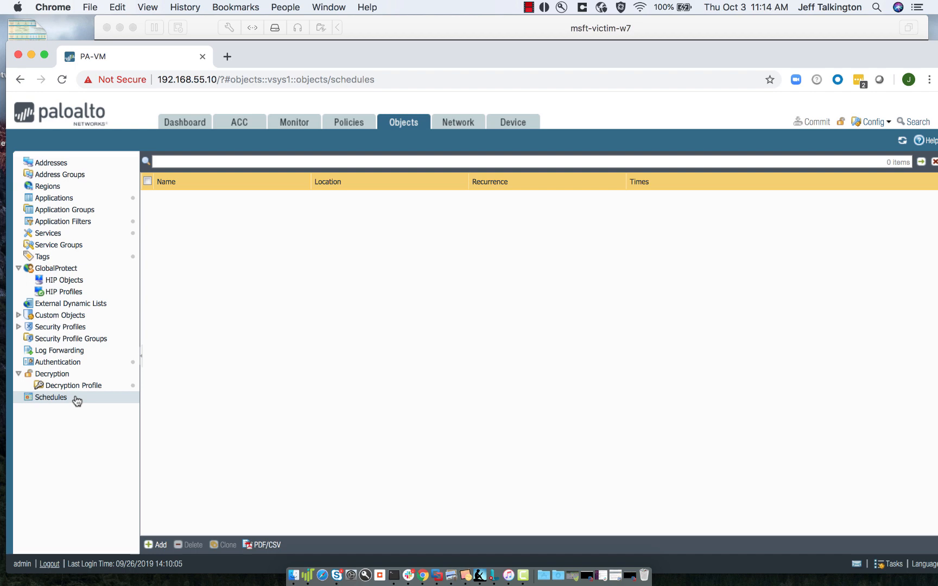
click(362, 130)
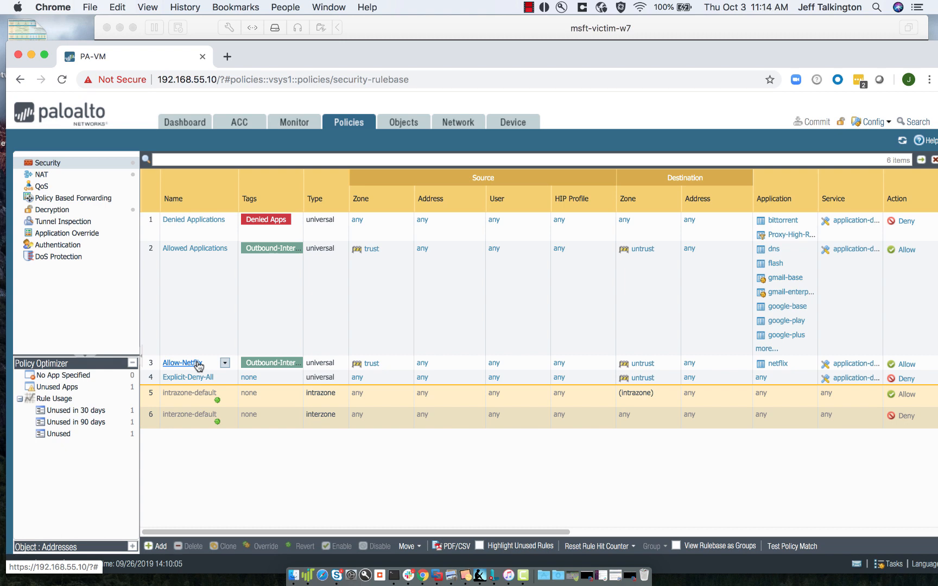
From the Allow-Netflix rule's action settings, start a new schedule named Netflix-Schedule with Daily recurrence.
click(196, 363)
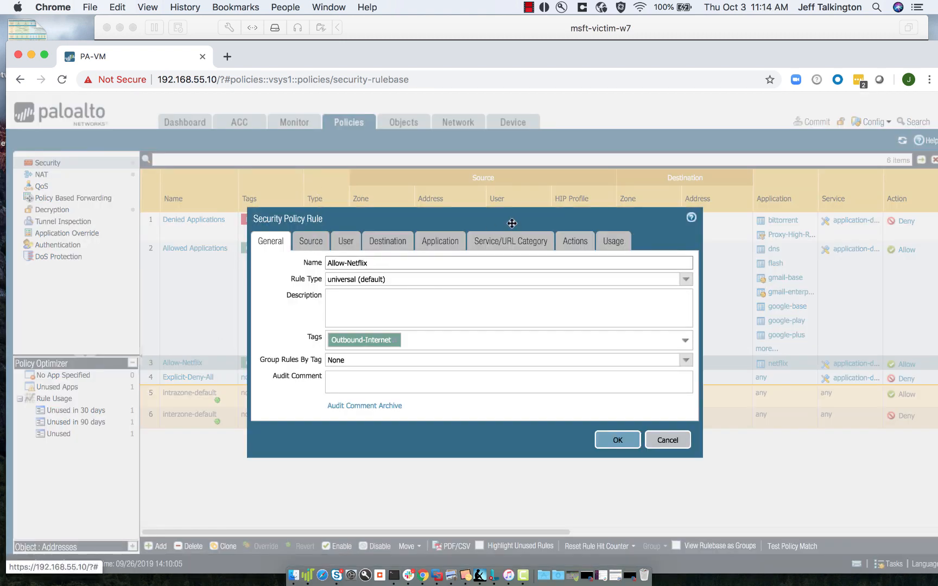
click(565, 242)
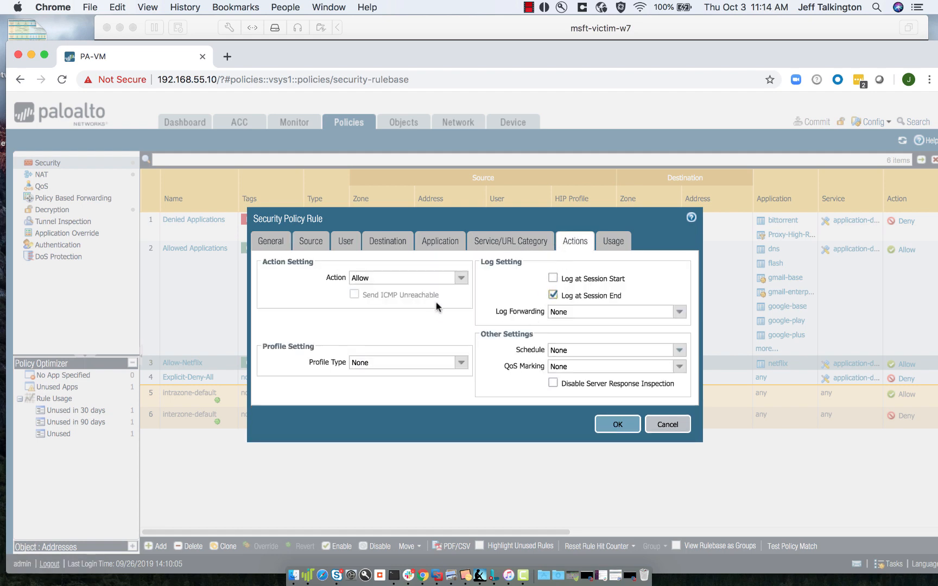
click(678, 353)
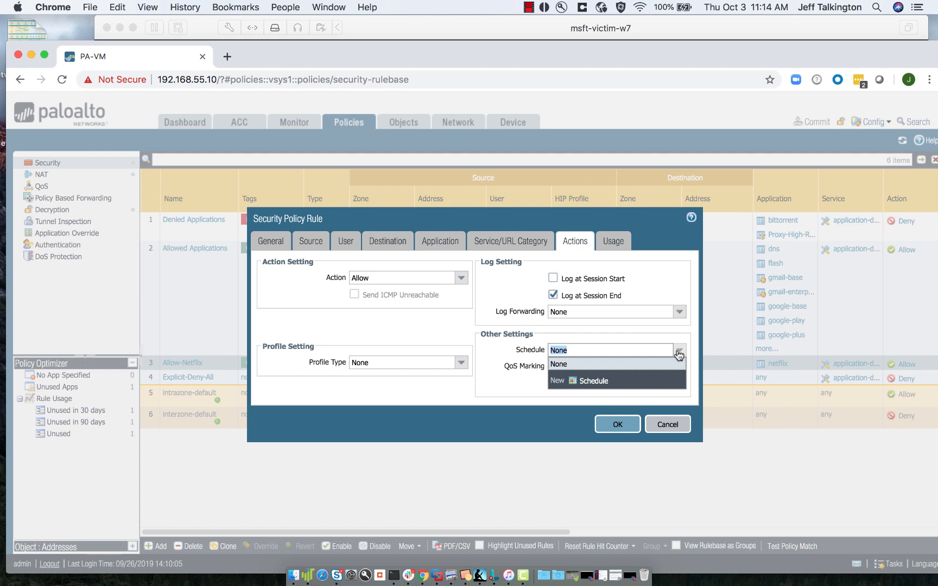
click(590, 382)
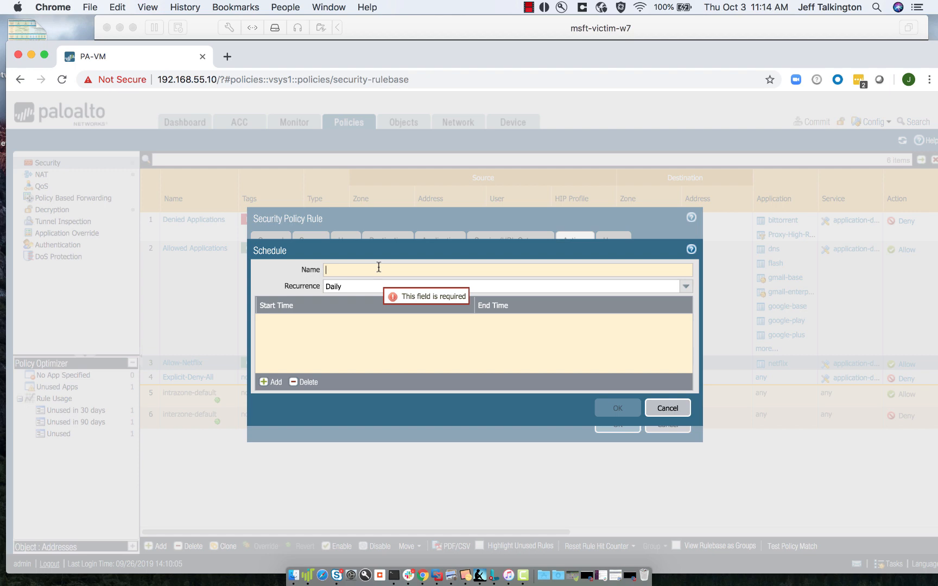
text(Netf)
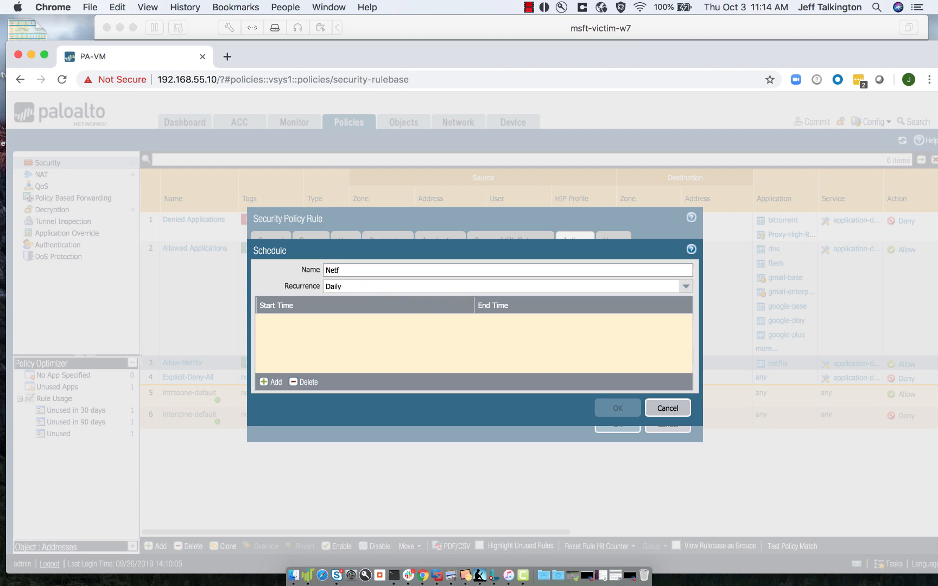
text(lix-Schedule)
click(687, 289)
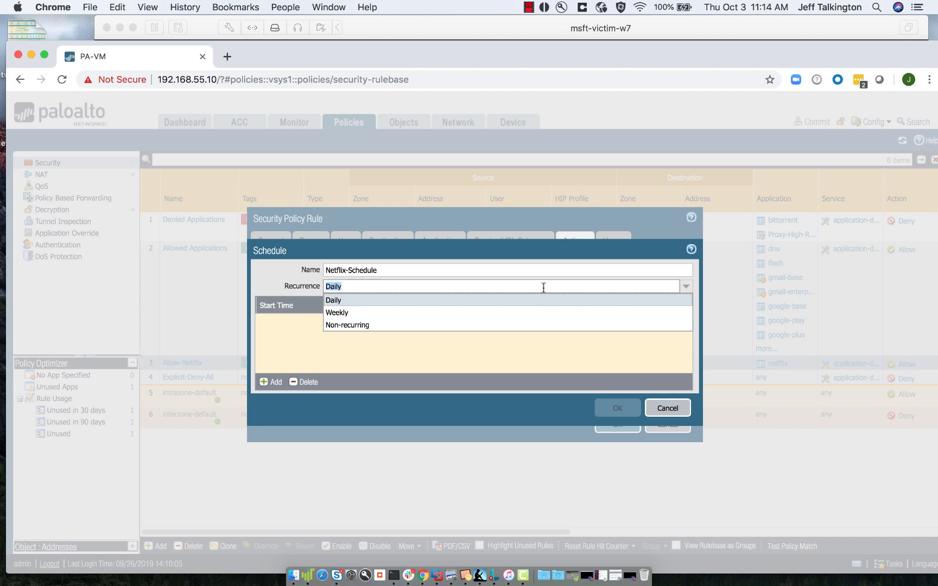
click(486, 308)
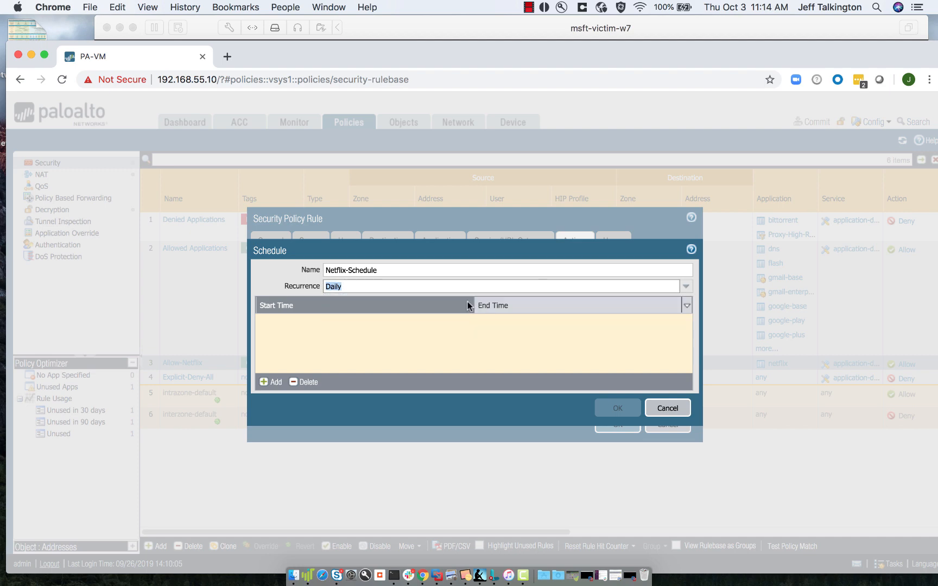
Add a time entry to Netflix-Schedule with a start time of 17:00.
click(276, 382)
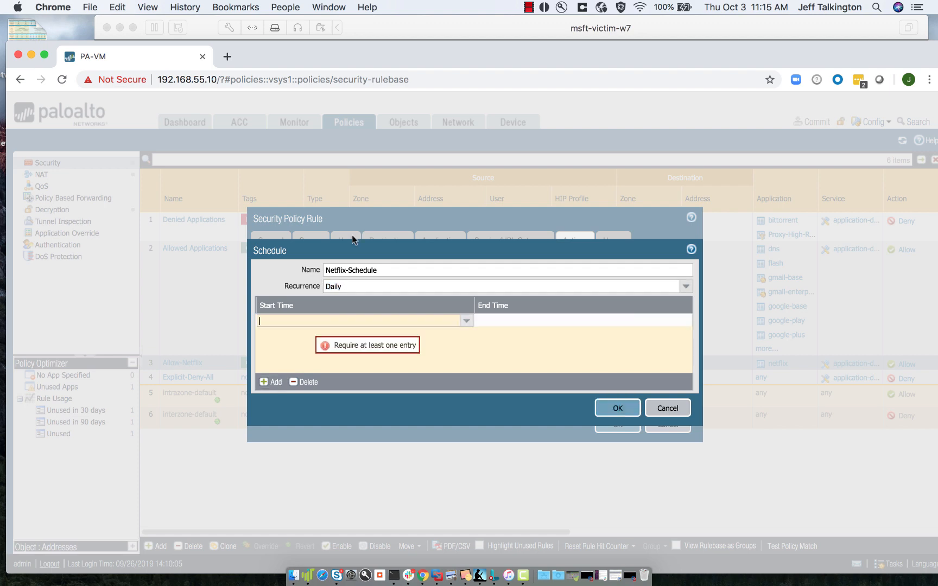
click(466, 322)
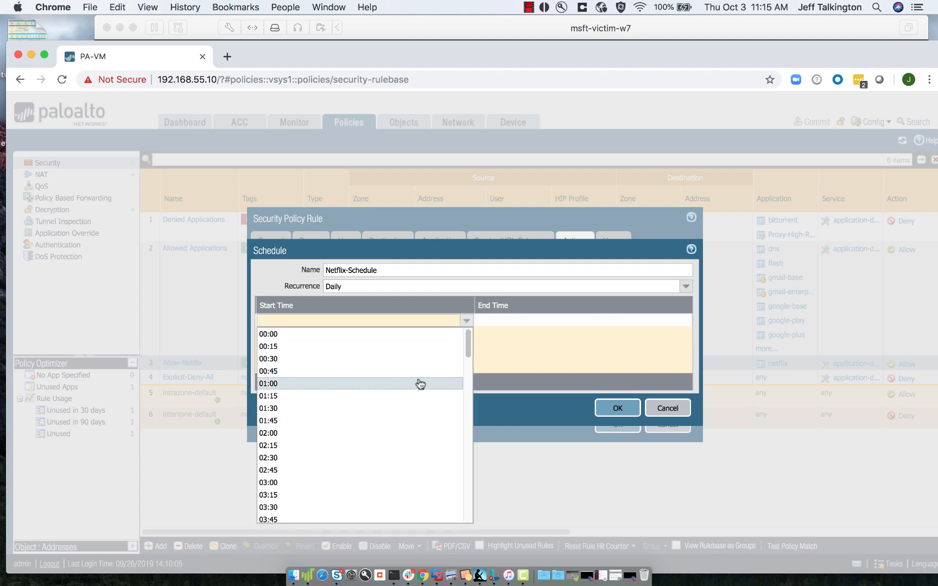
scroll(419, 383, down, 10)
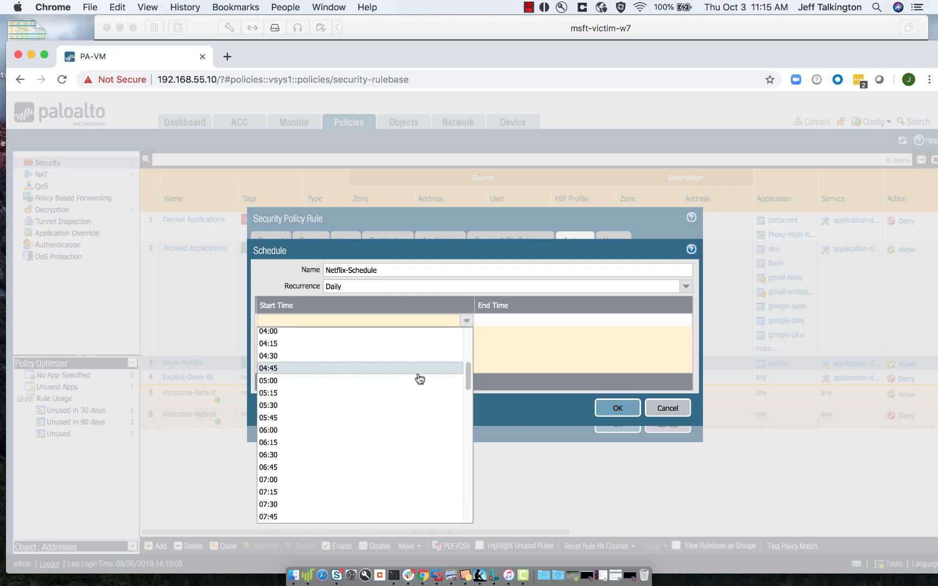
scroll(417, 377, down, 5)
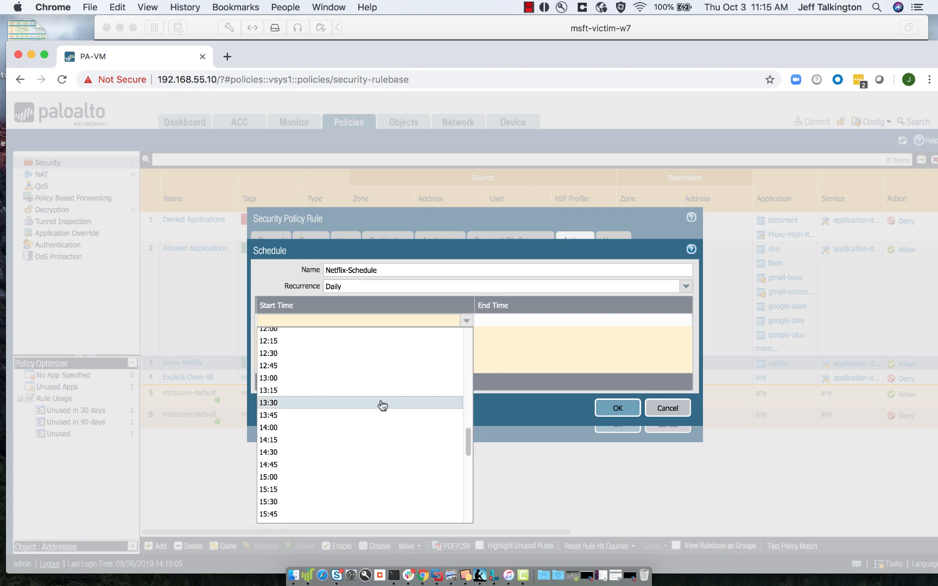
scroll(381, 406, down, 2)
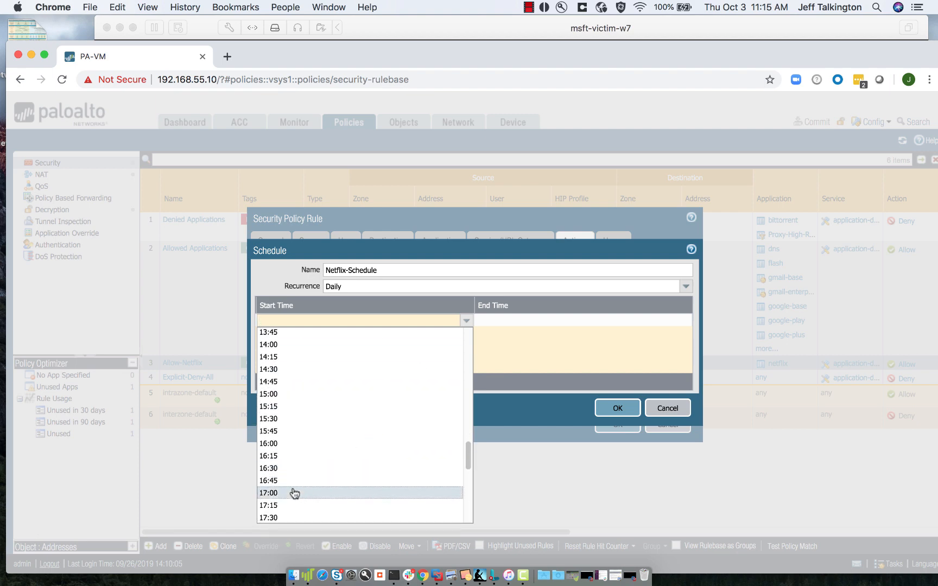
click(294, 495)
Set the 17:00 entry's end time to 08:00 and try to save the schedule.
click(572, 323)
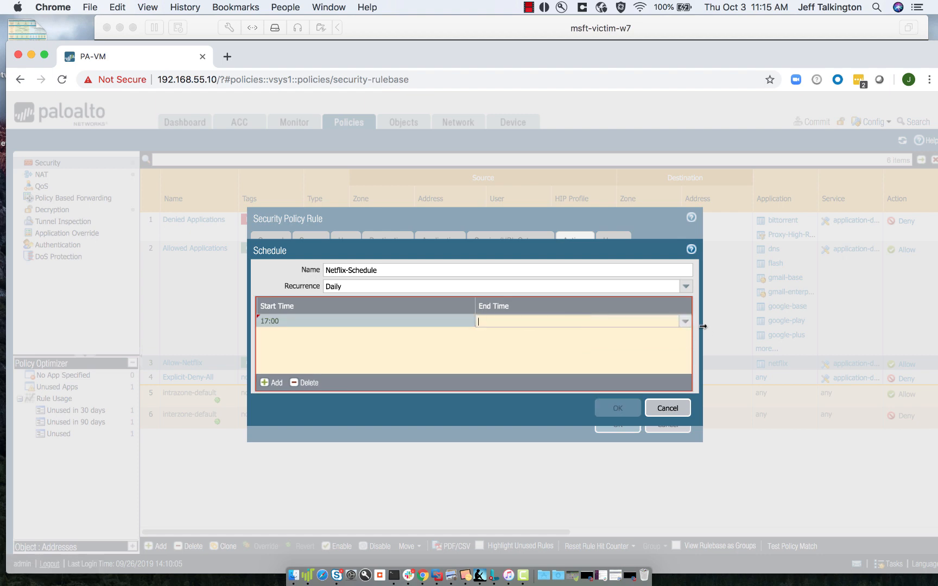
click(685, 324)
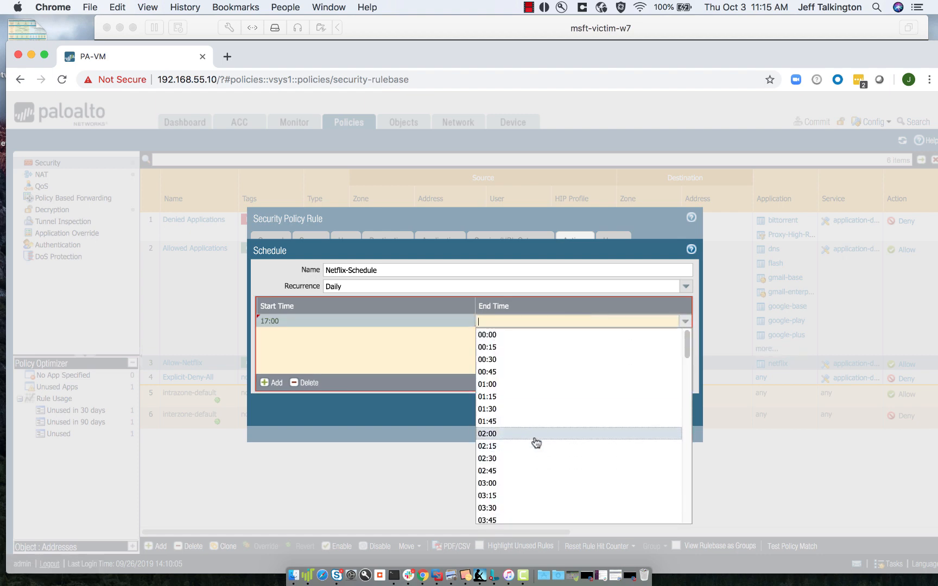
scroll(537, 443, down, 5)
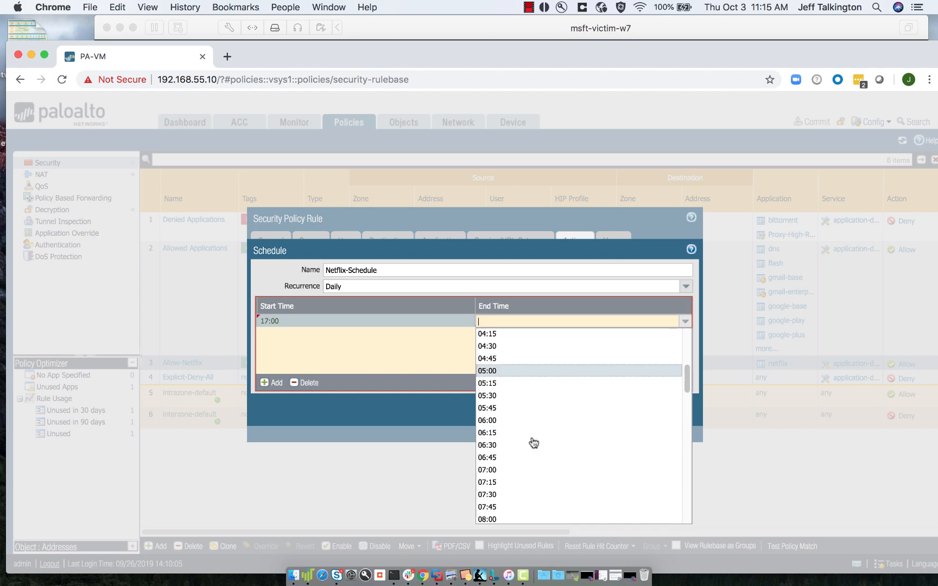
scroll(532, 442, down, 2)
click(492, 506)
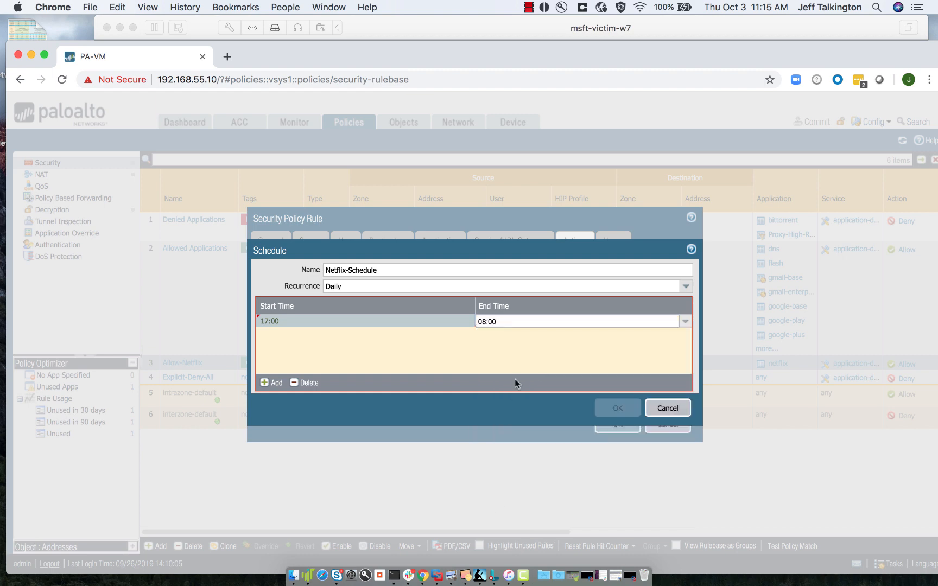
click(554, 408)
click(609, 404)
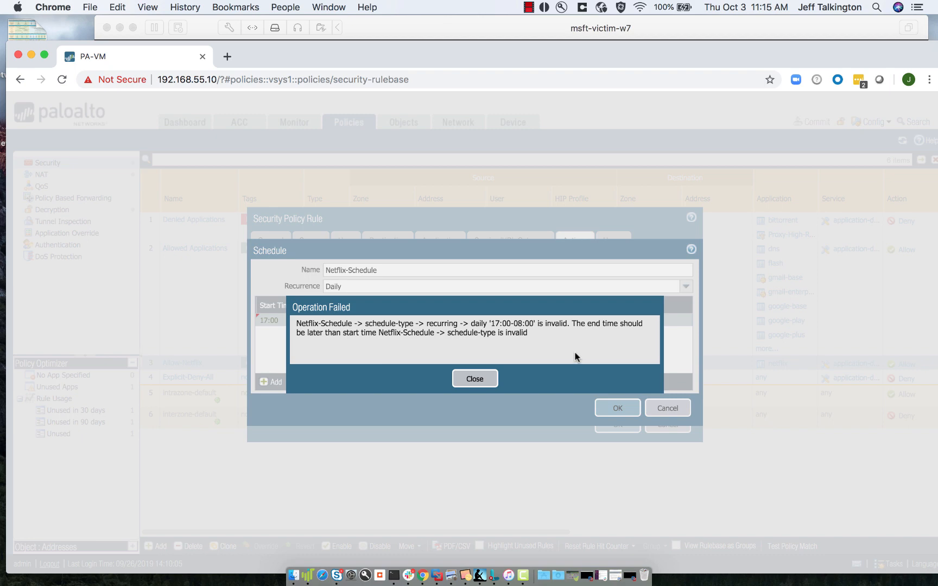
click(475, 380)
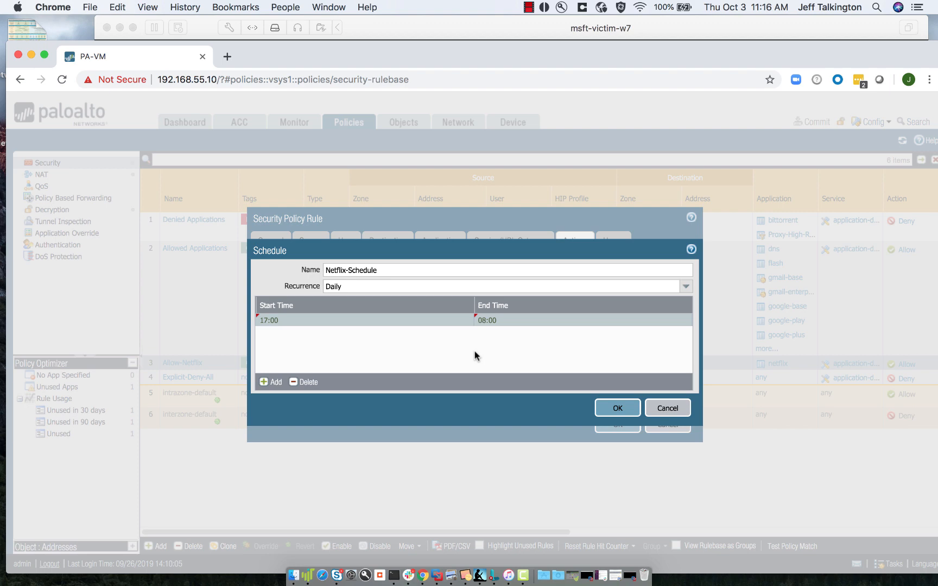
Set the end time of the 17:00 entry to 11:59.
click(515, 322)
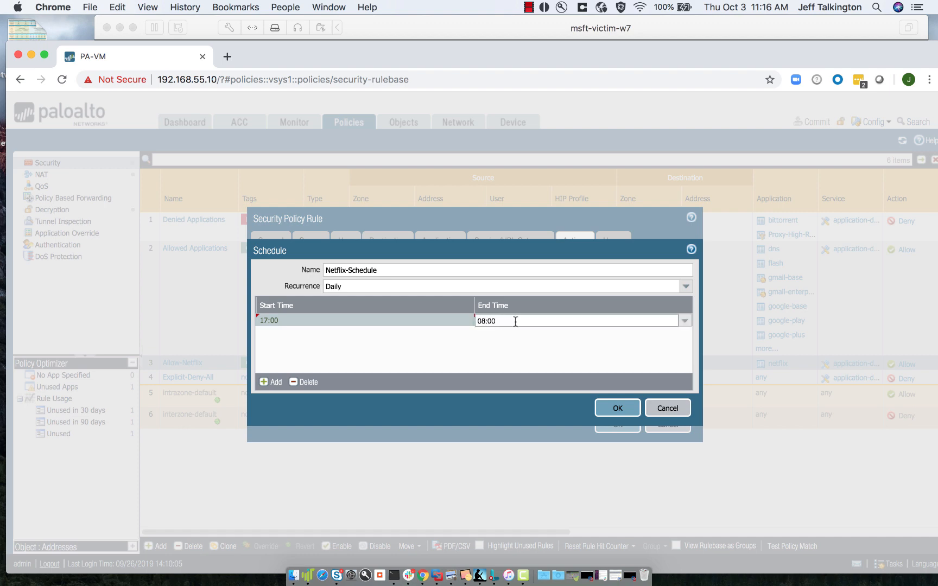
drag(498, 320, 471, 327)
text(11)
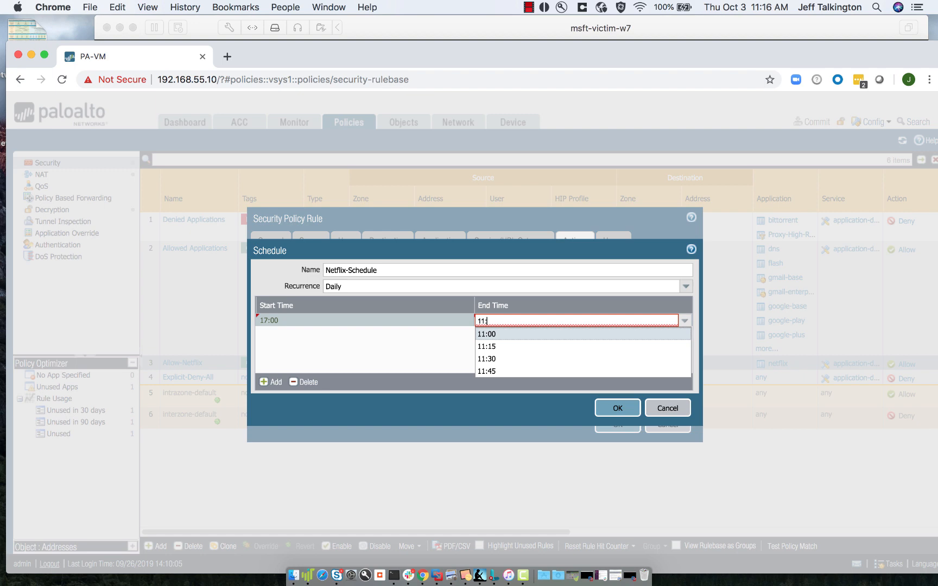
text(:59)
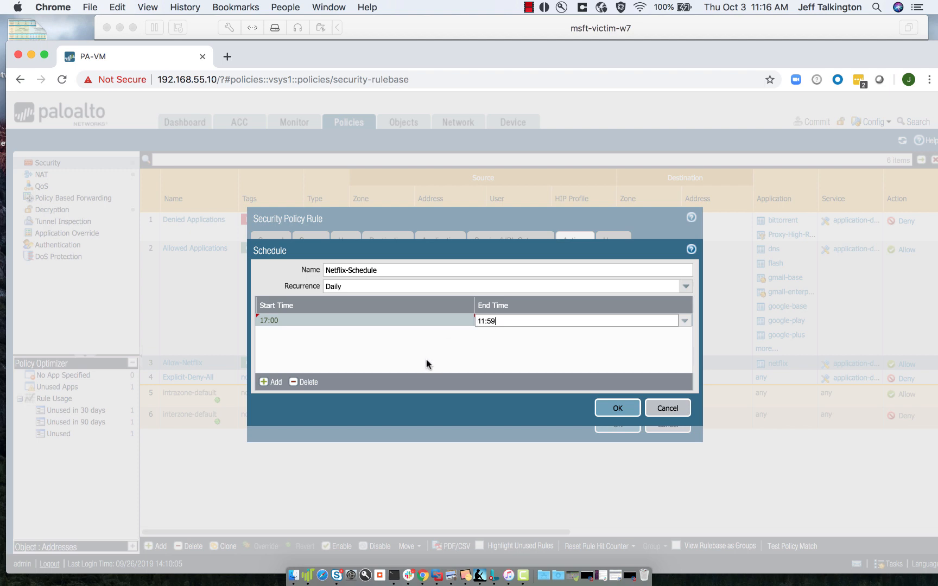
click(410, 362)
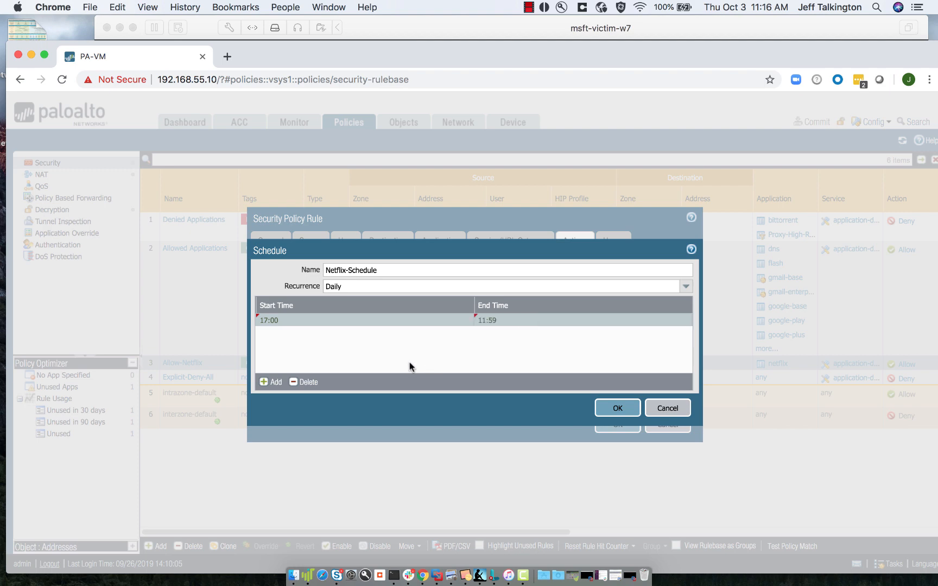
Add a second time entry to the schedule starting at 00:00, followed by an empty third entry.
click(272, 382)
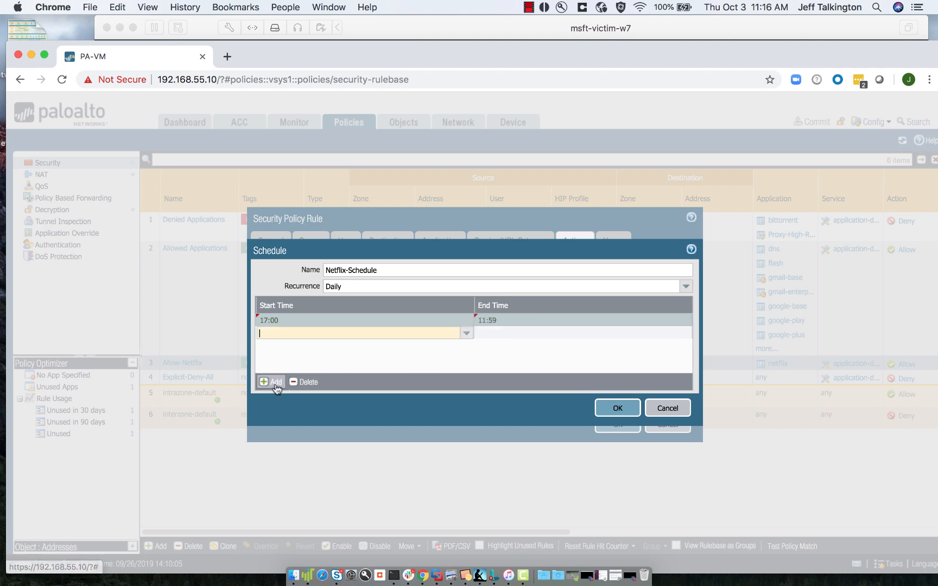
click(466, 333)
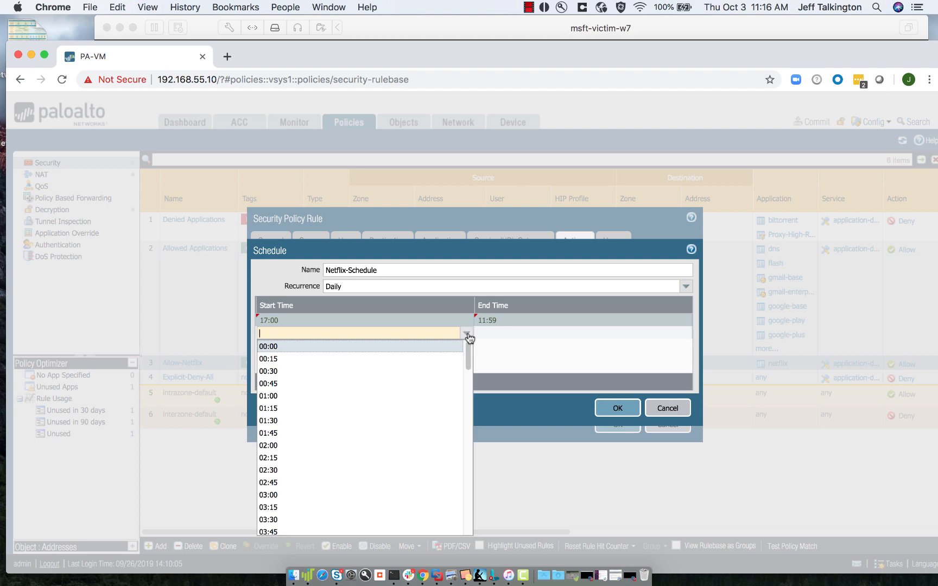
click(367, 347)
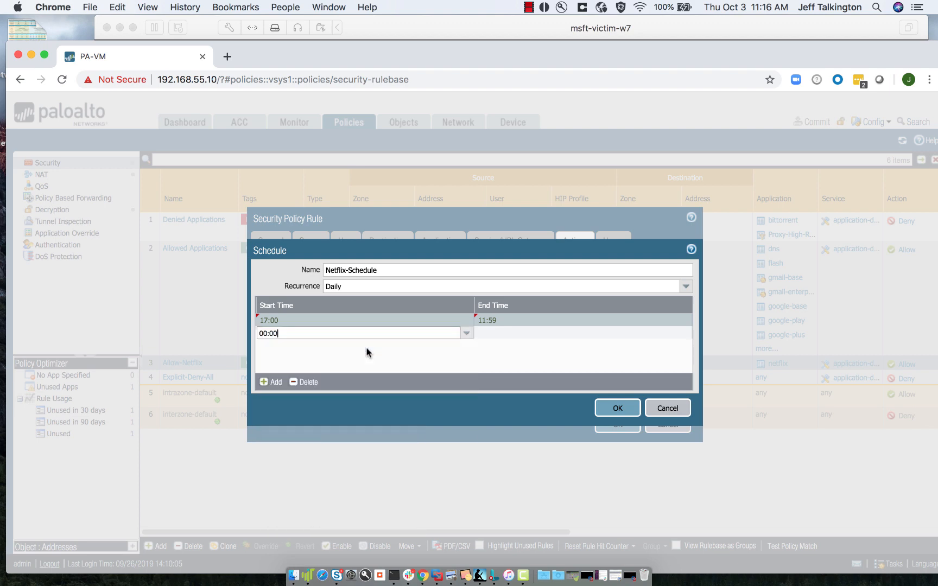
click(272, 384)
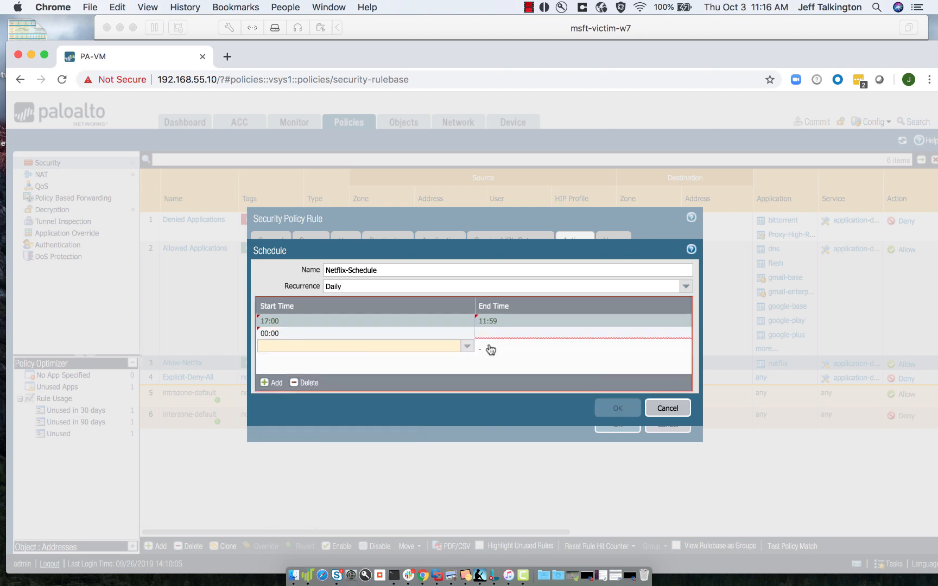
Delete the 17:00 entry from the schedule and set the end time of the remaining 00:00 entry to 11:59.
click(307, 383)
click(524, 324)
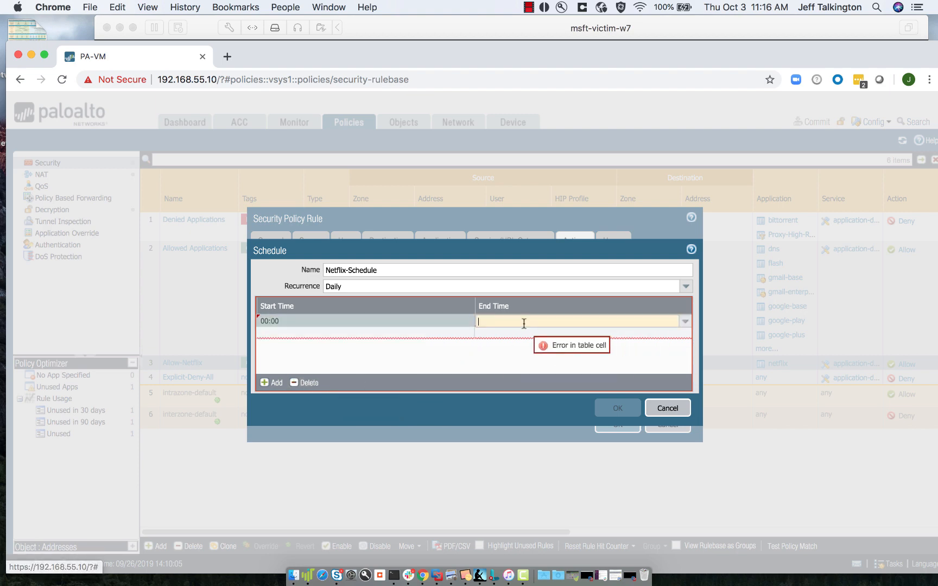
text(11)
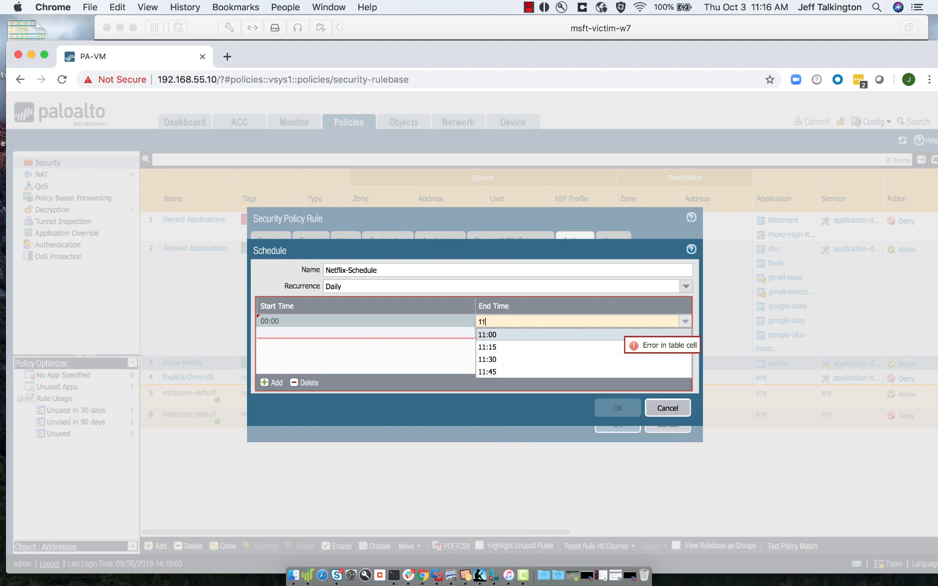
text(:59)
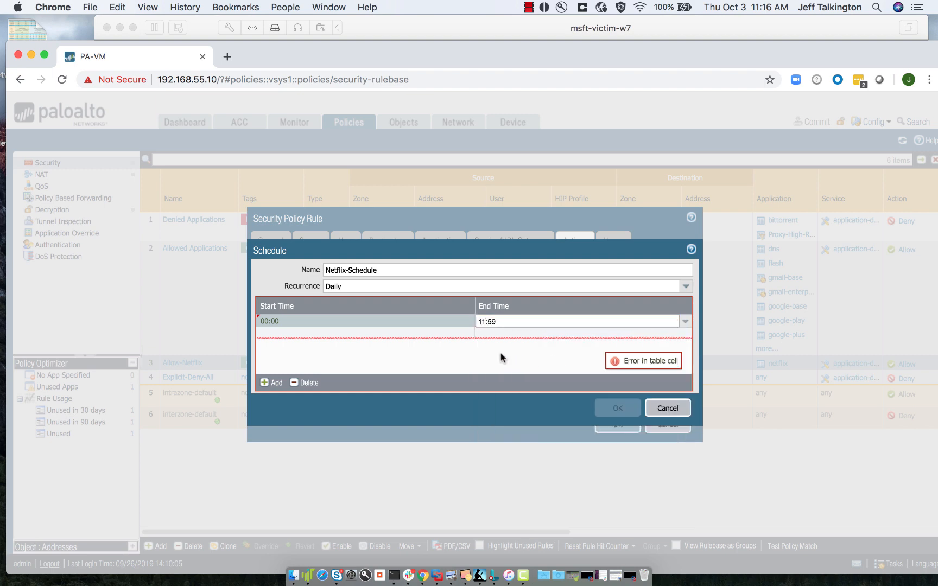
Set the start time of the empty second schedule entry to 00:00.
click(449, 334)
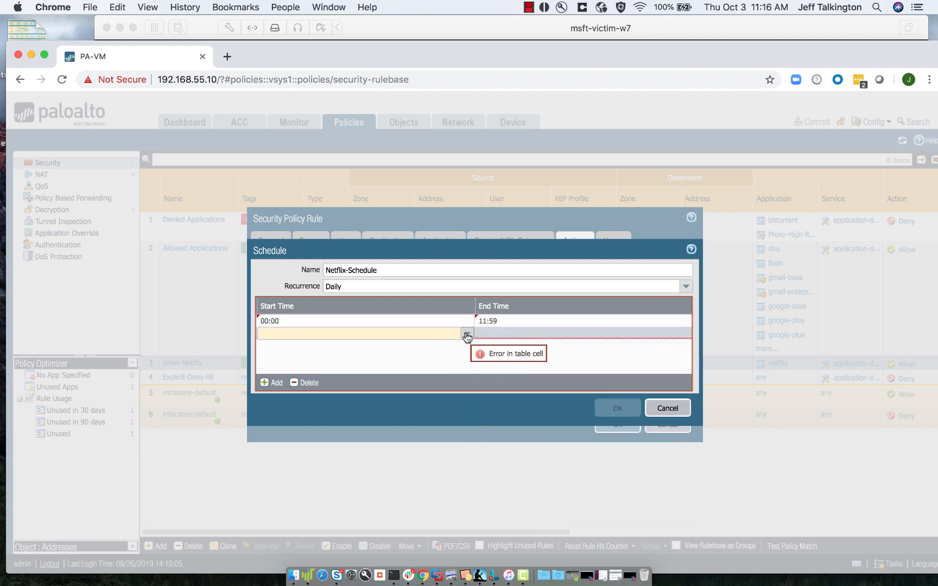
click(467, 334)
click(438, 348)
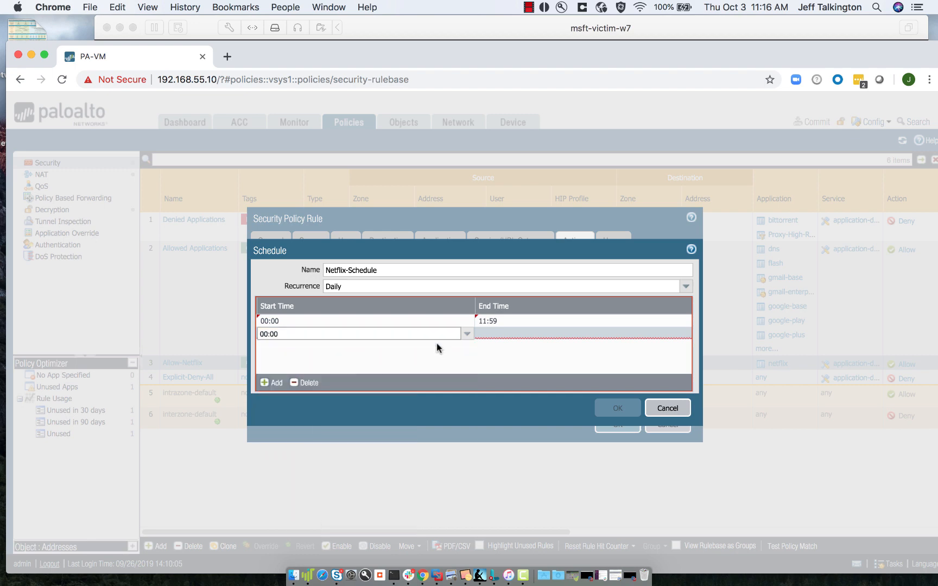
Change the first schedule entry's start time to 17:00.
click(409, 322)
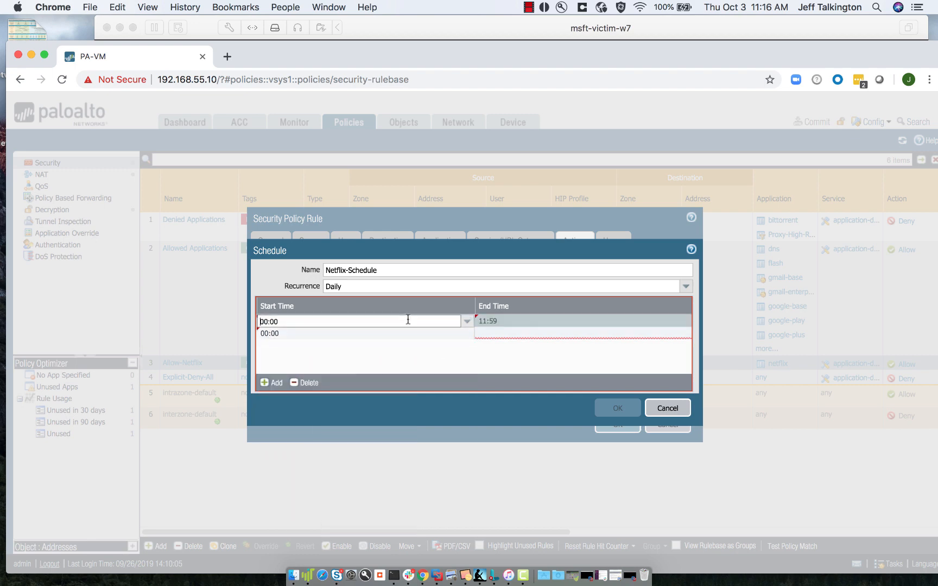
click(467, 322)
scroll(365, 420, down, 10)
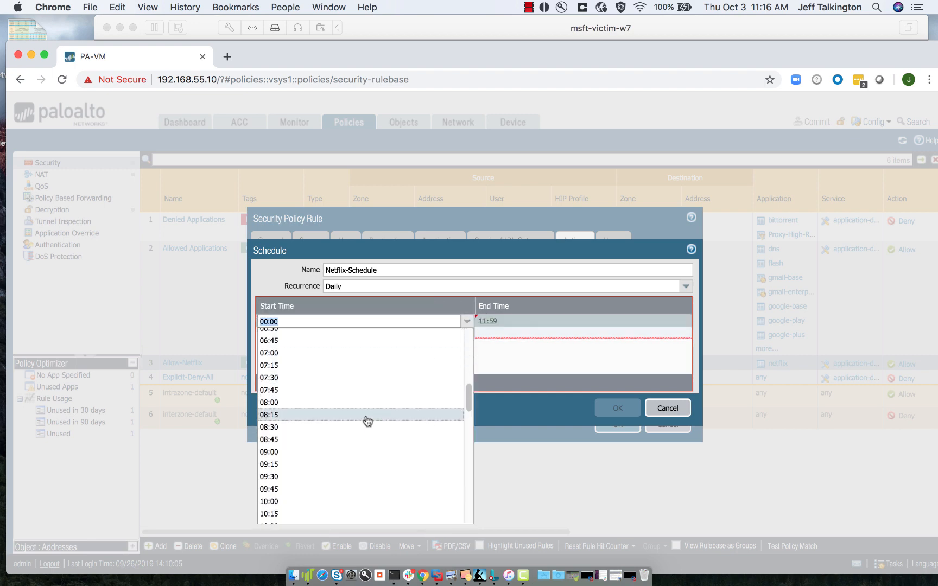
scroll(366, 421, down, 5)
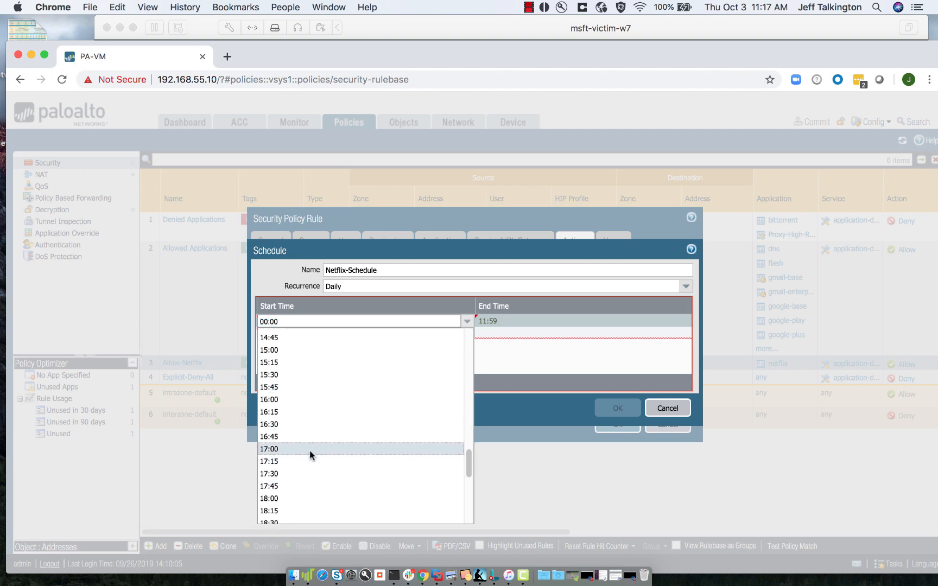
click(309, 450)
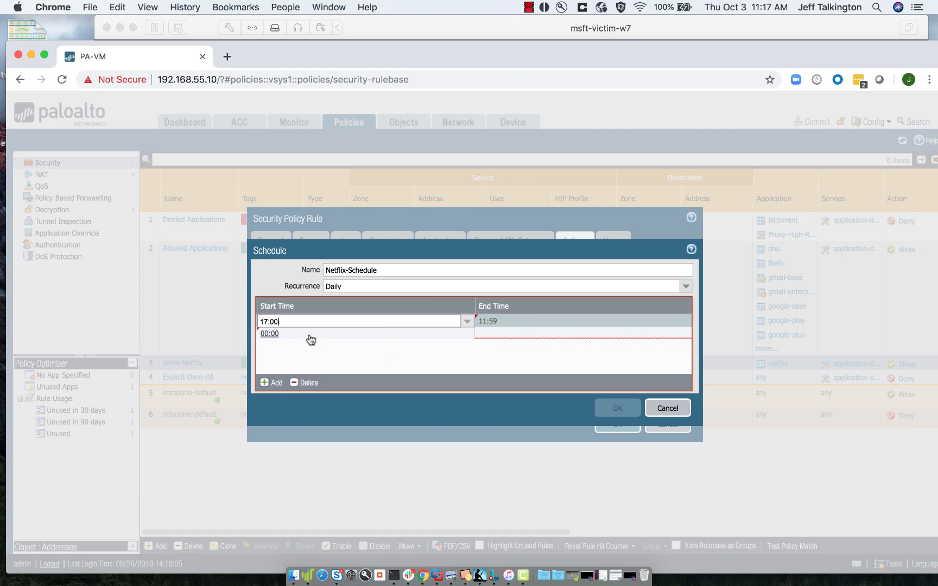
Set the end time of the 00:00 schedule entry to 08:00.
click(509, 334)
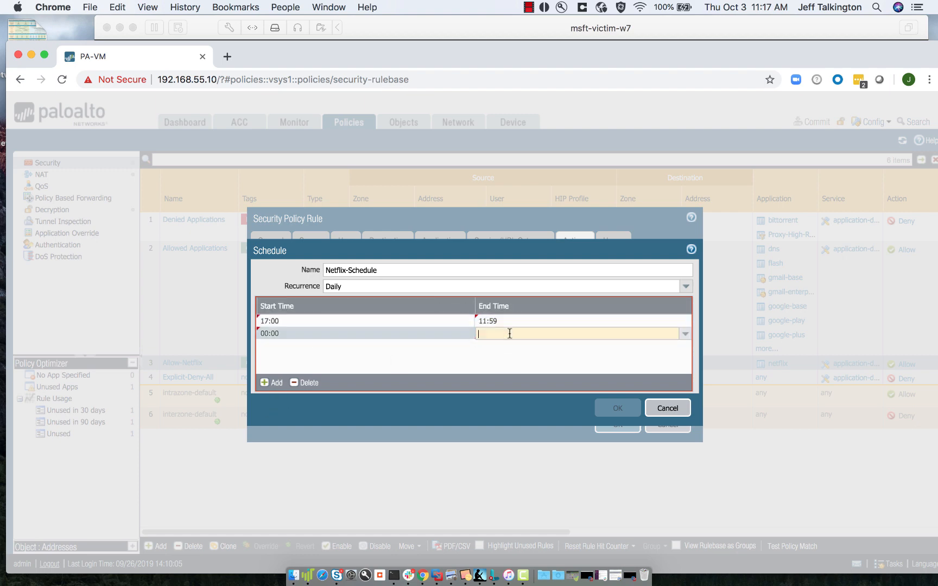
click(684, 334)
scroll(601, 400, down, 5)
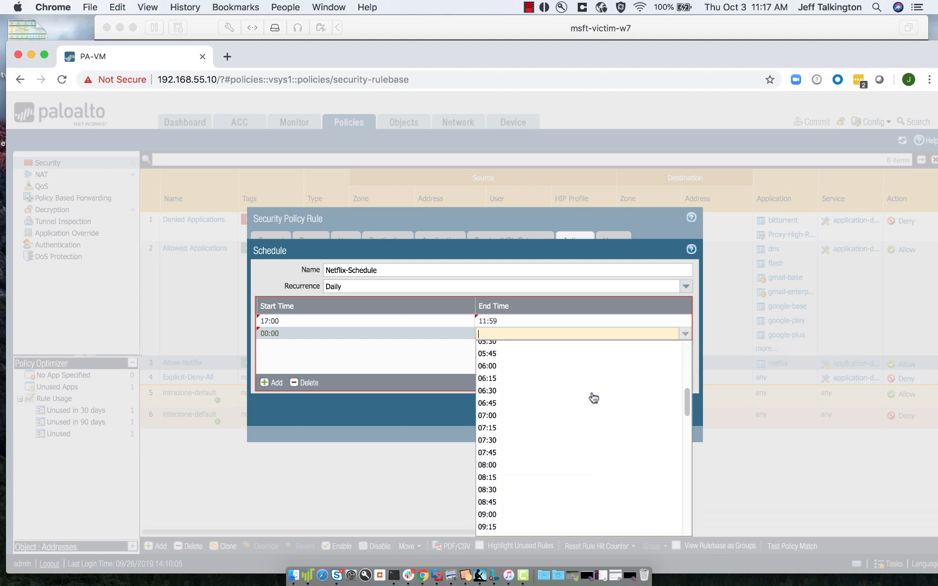
click(500, 464)
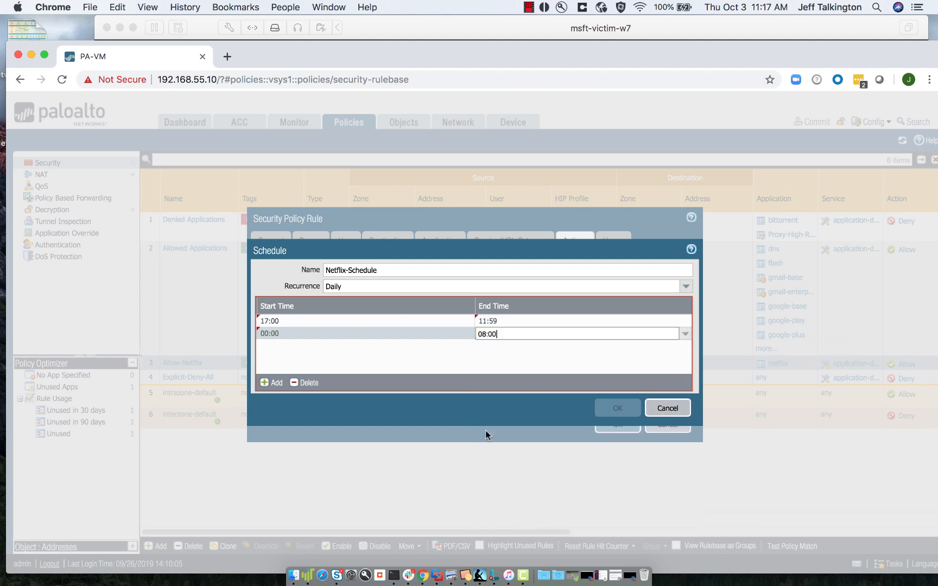
click(473, 355)
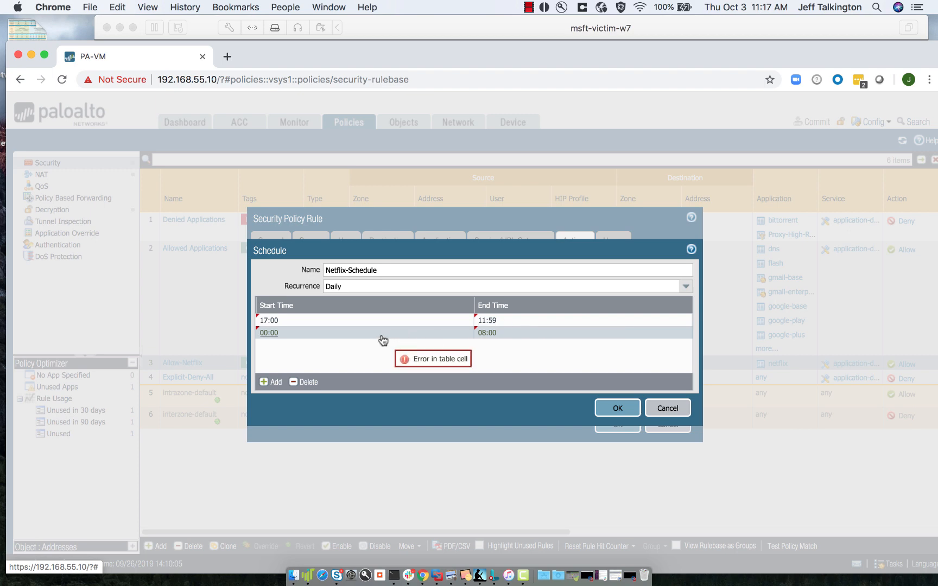
Correct the 17:00 entry's end time to 23:59 and save Netflix-Schedule.
click(506, 321)
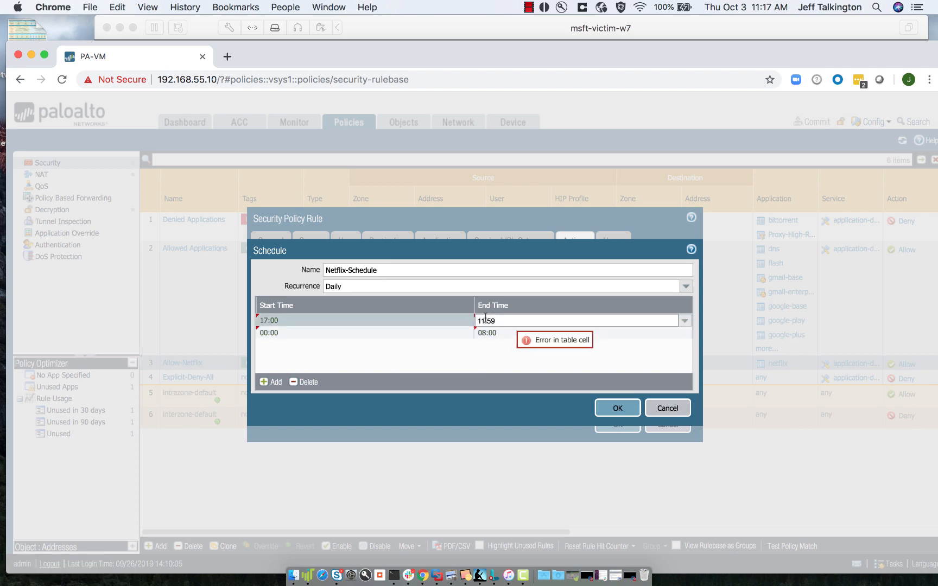
click(486, 319)
key(BackSpace)
key(BackSpace)
text(23)
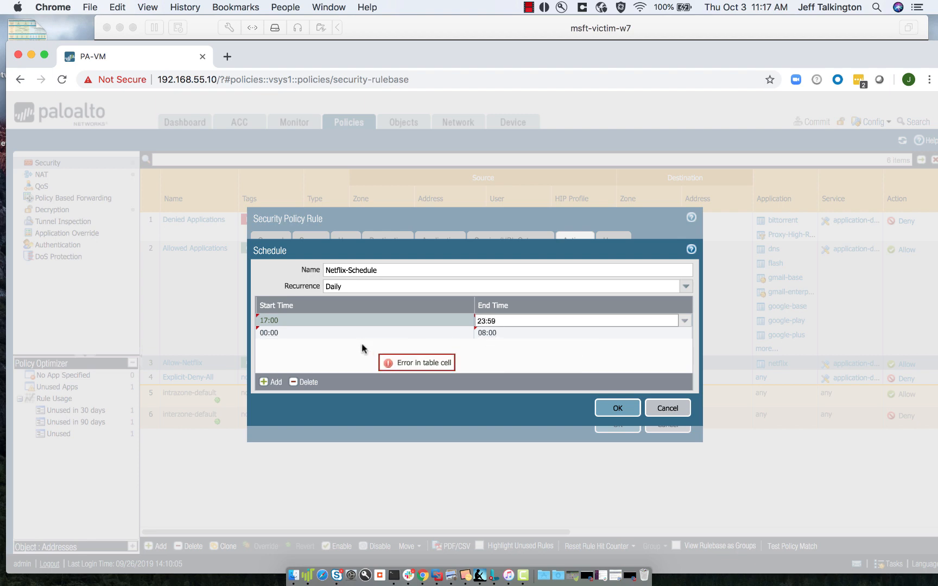
click(618, 409)
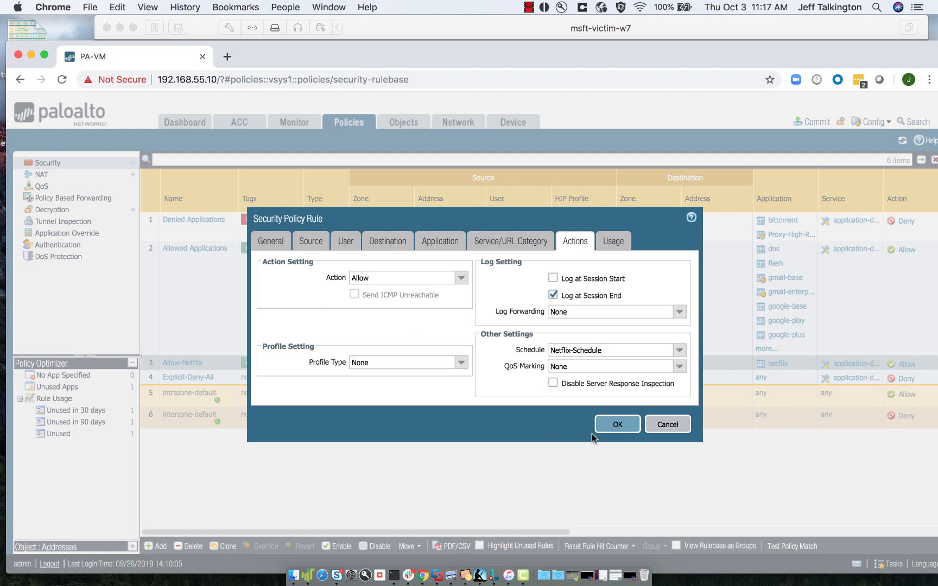
Save the Allow-Netflix rule with its schedule and commit all changes to the firewall's running configuration.
click(631, 425)
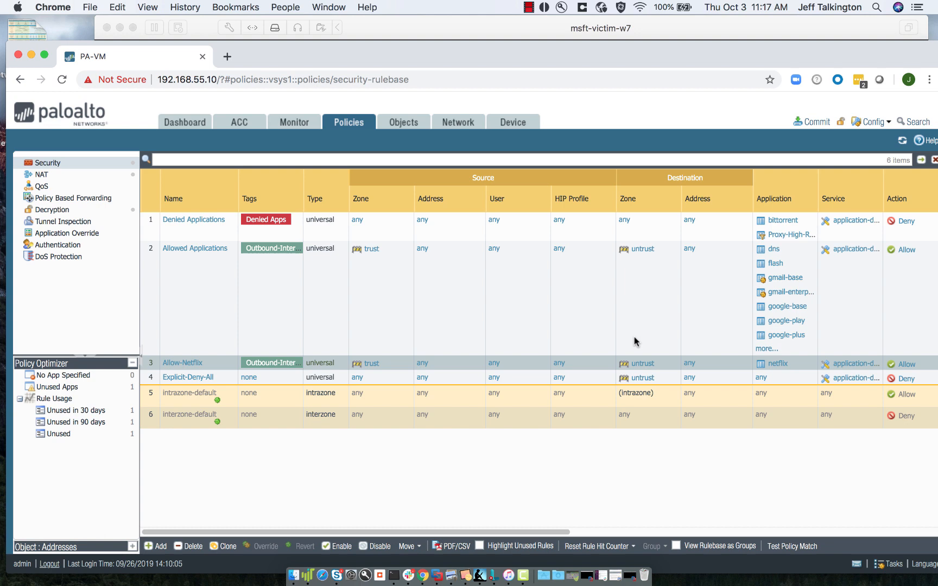
click(817, 124)
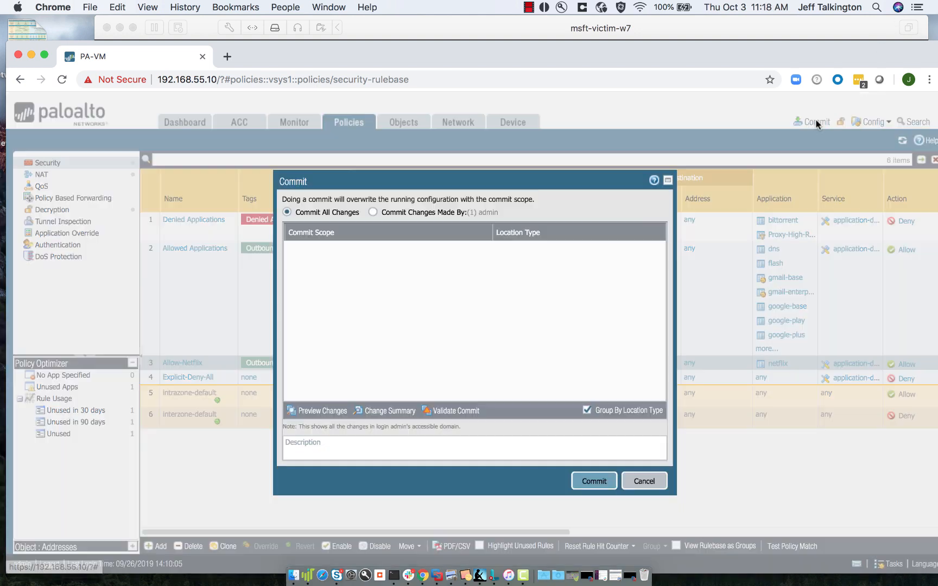
click(589, 483)
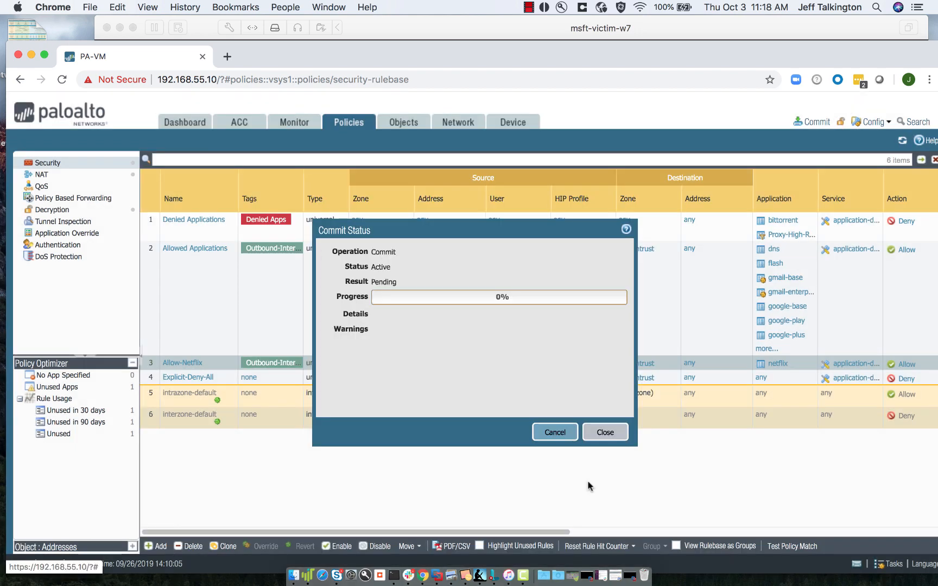